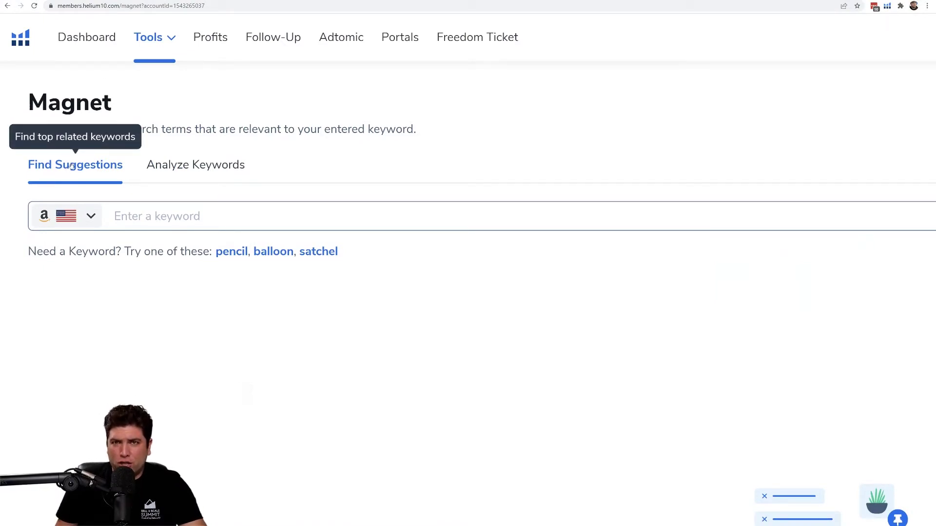
# Step: Add coffin shelf, coffin mirror, gothic decor and coffin tray to Magnet's Analyze Keywords list
pyautogui.click(197, 164)
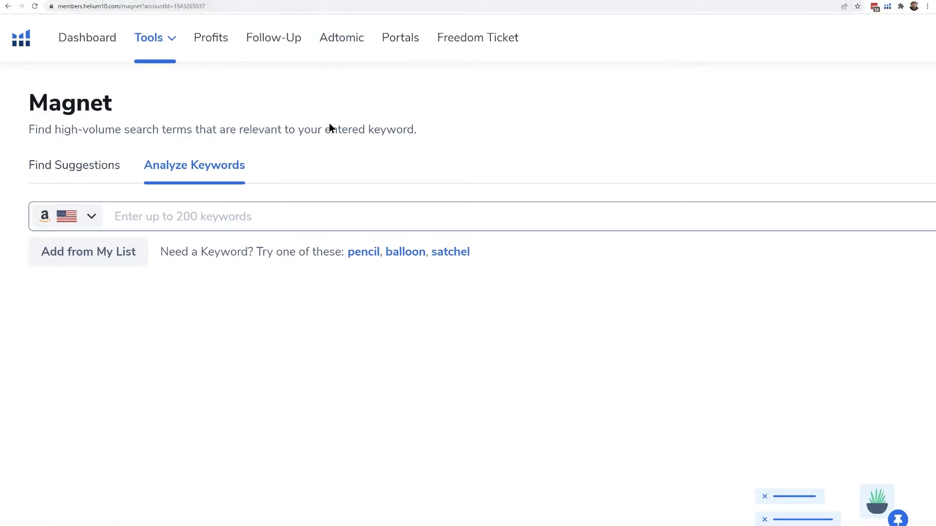
pyautogui.click(323, 215)
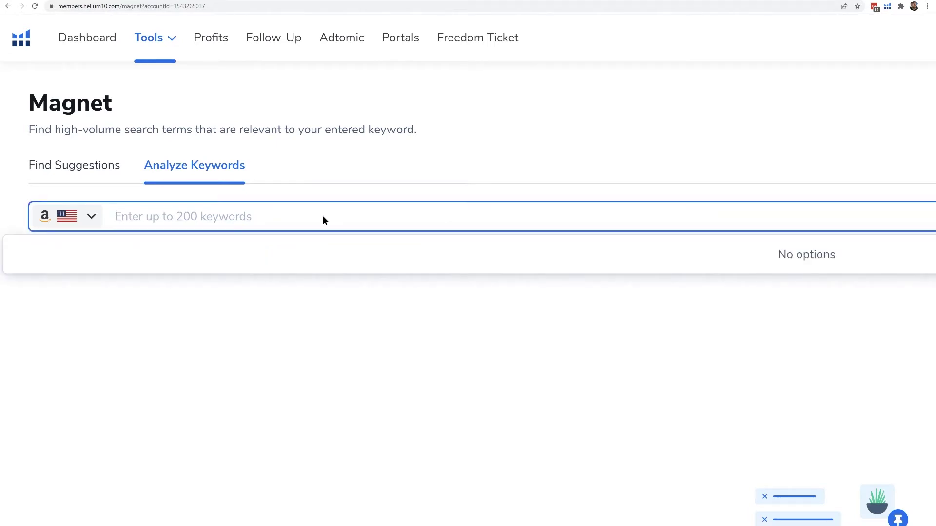
pyautogui.write('coffin shelf')
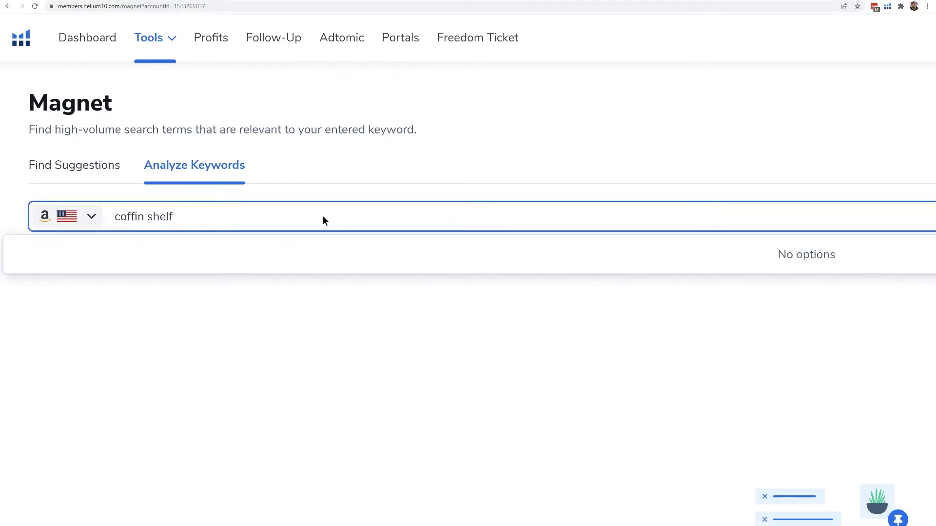
pyautogui.press('Return')
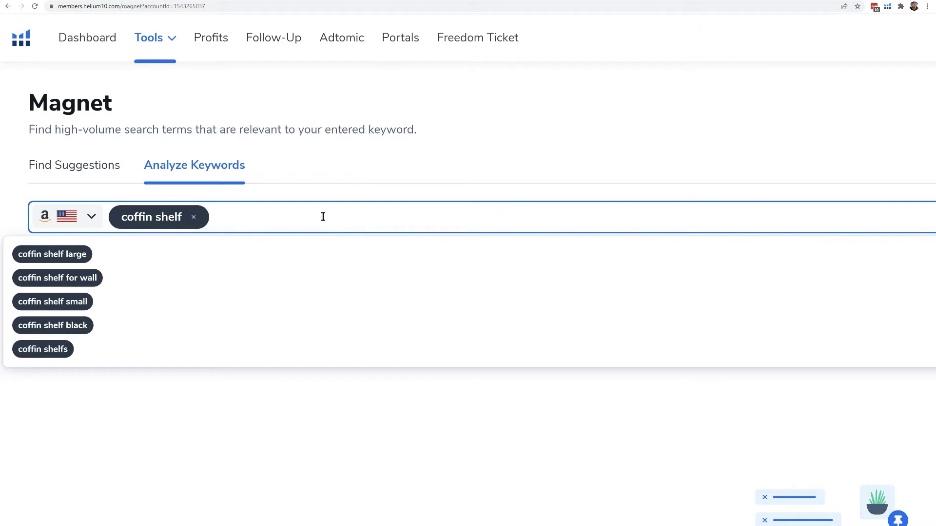
pyautogui.write('coffin mirro')
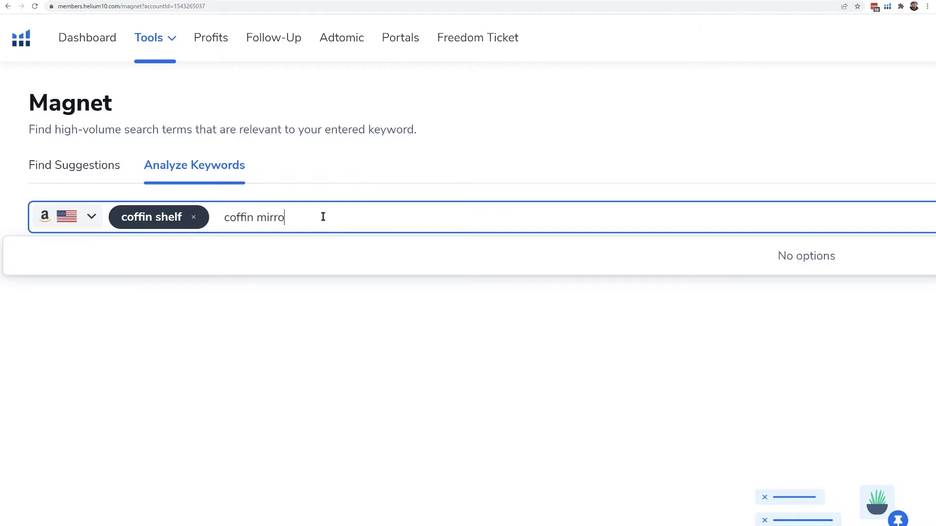
pyautogui.write('r')
pyautogui.press('Return')
pyautogui.write('gothic decor')
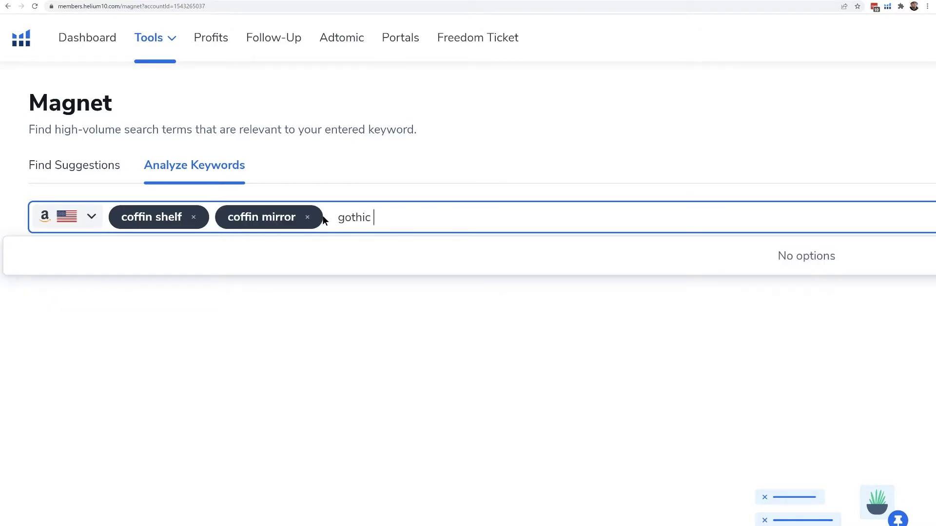
pyautogui.press('Return')
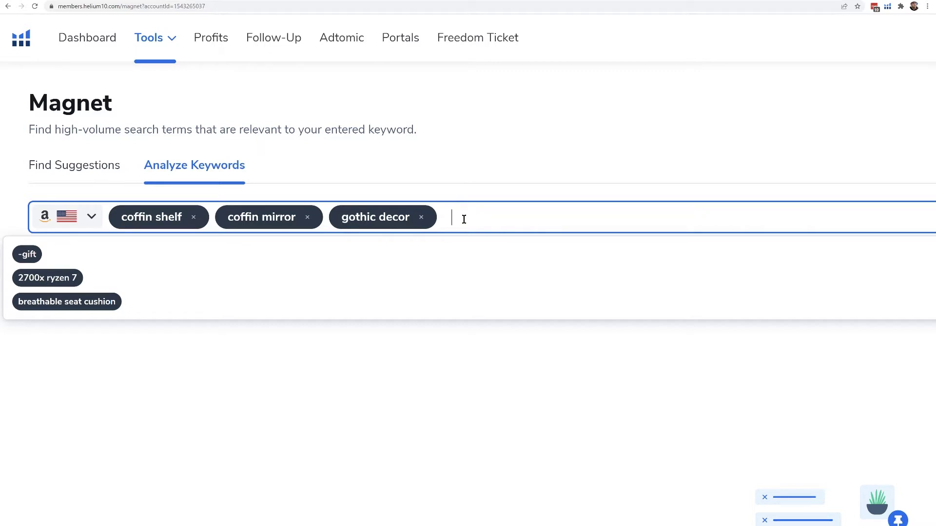
pyautogui.write('coffin tray')
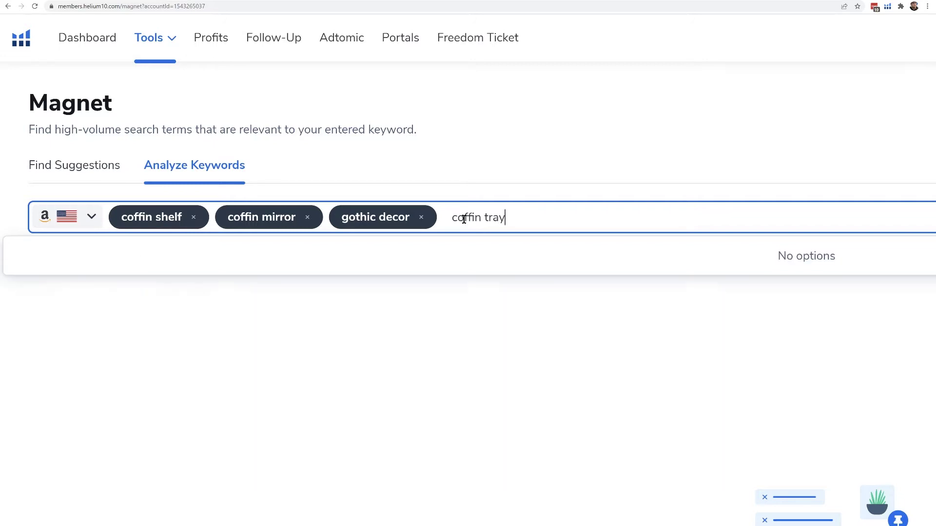
pyautogui.press('Return')
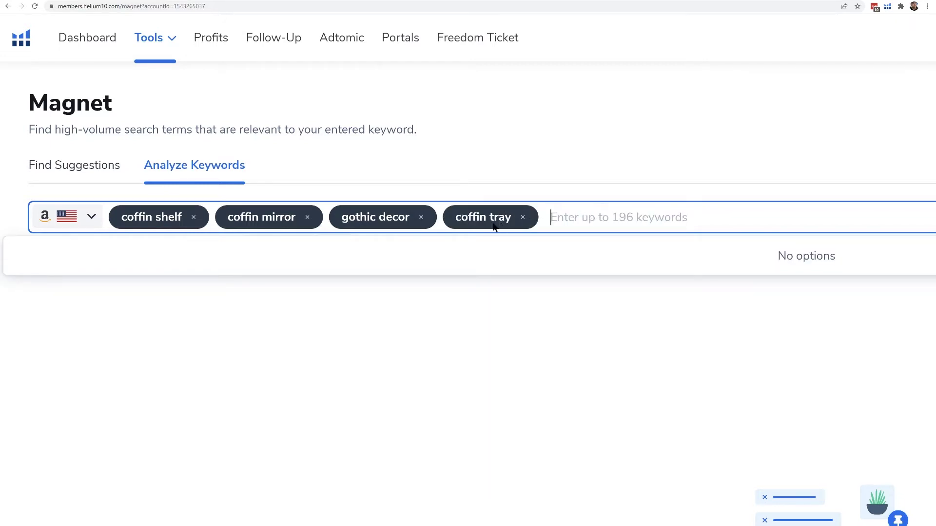
pyautogui.hotkey('ctrl', '-')
pyautogui.hotkey('ctrl', '-')
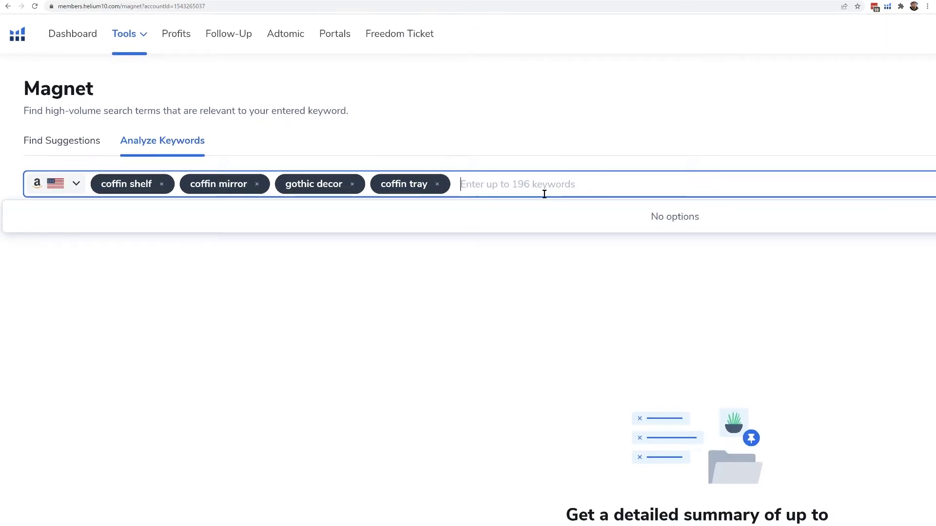
pyautogui.hotkey('ctrl', '-')
pyautogui.hotkey('ctrl', '-')
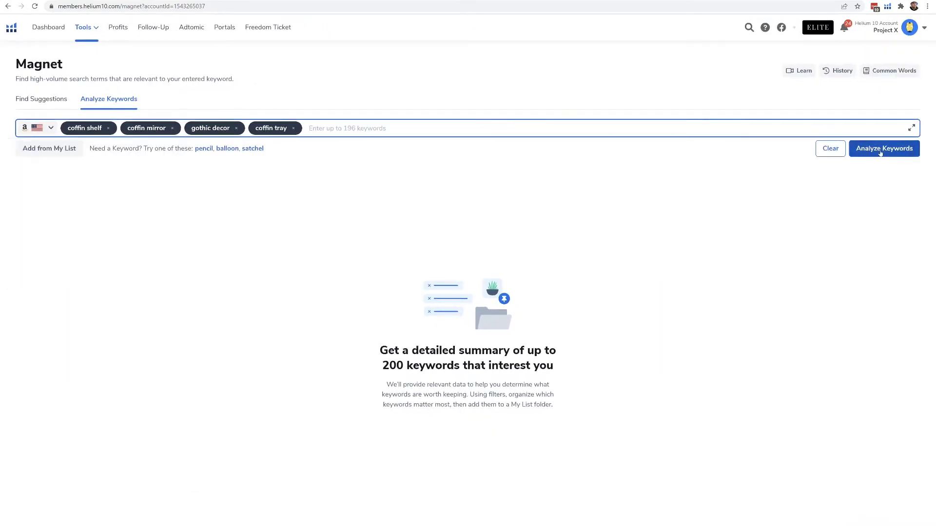
# Step: Analyze the four keywords and review the results: 47,501 total volume, gothic decor highest at 37,219
pyautogui.click(906, 149)
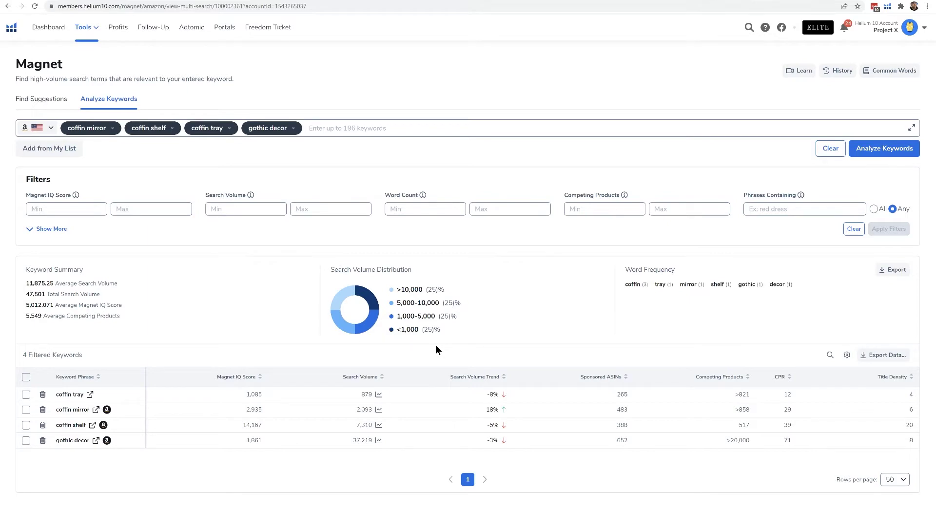
pyautogui.scroll(5, 105, 290)
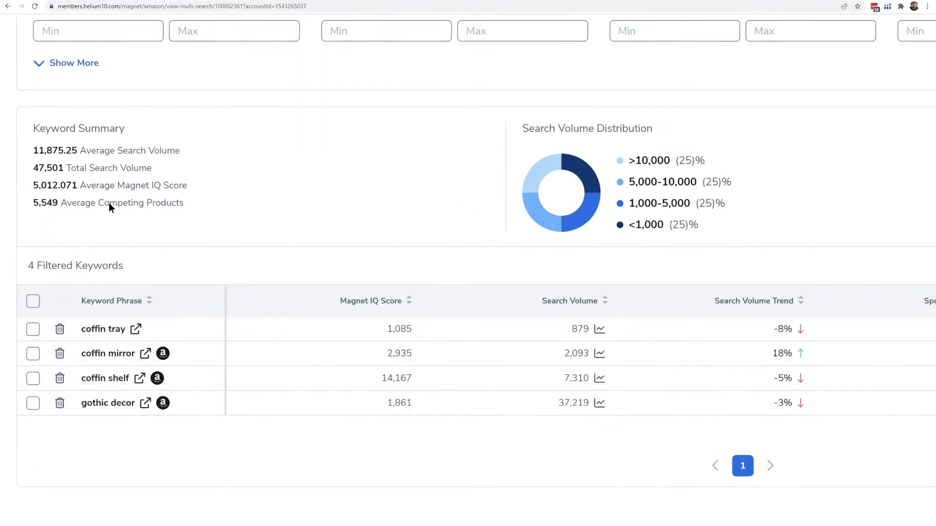
pyautogui.scroll(-2, 568, 221)
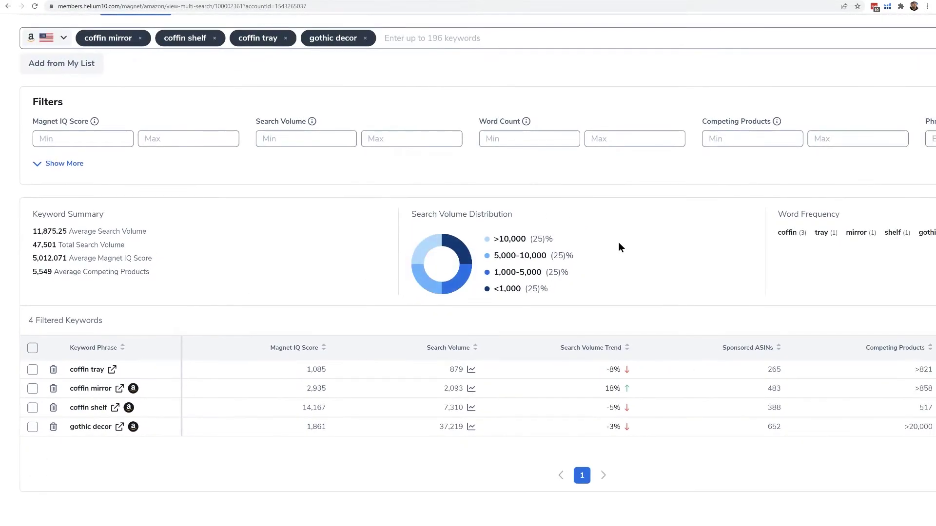
pyautogui.scroll(-1, 618, 242)
pyautogui.scroll(3, 168, 417)
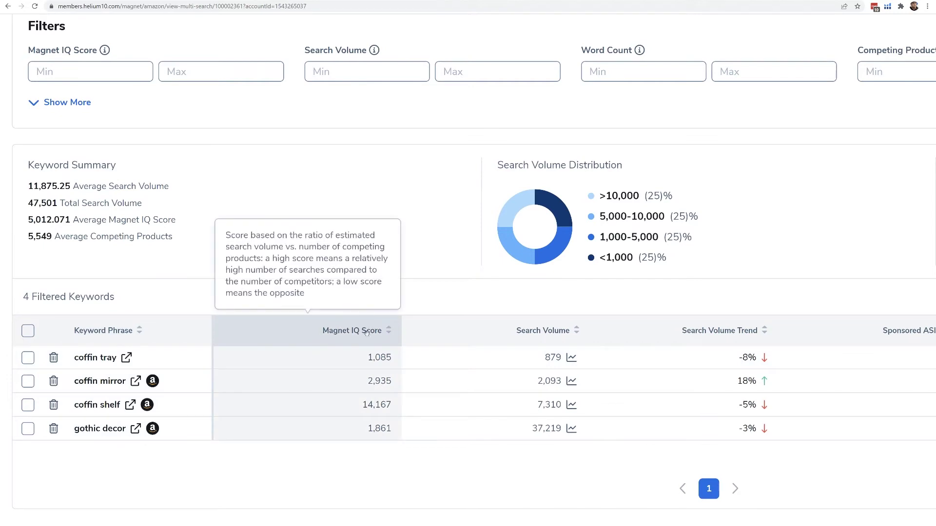
pyautogui.scroll(-3, 829, 355)
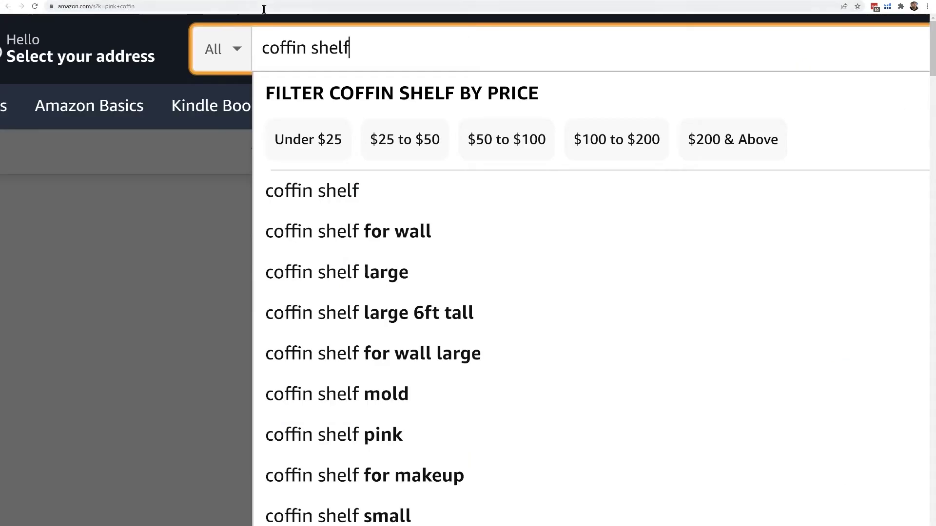
# Step: Search Amazon for 'coffin shelf' and run a Cerebro analysis on product B08MJ3DQLQ
pyautogui.press('Return')
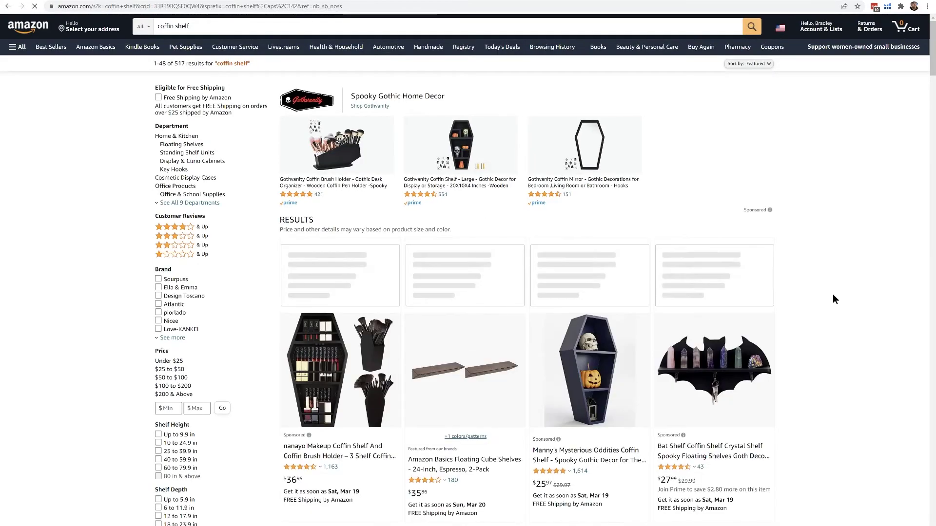
pyautogui.scroll(-5, 832, 294)
pyautogui.scroll(-3, 833, 294)
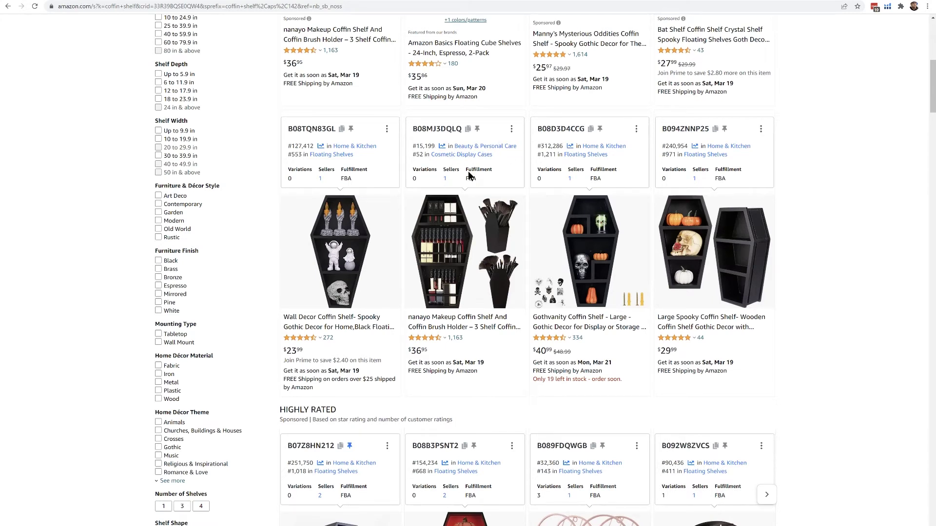
pyautogui.click(510, 131)
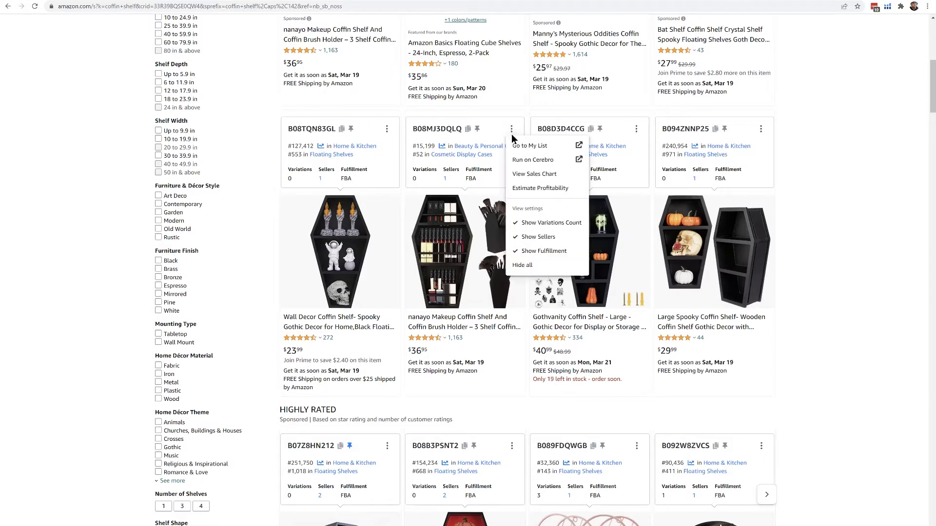
pyautogui.click(519, 161)
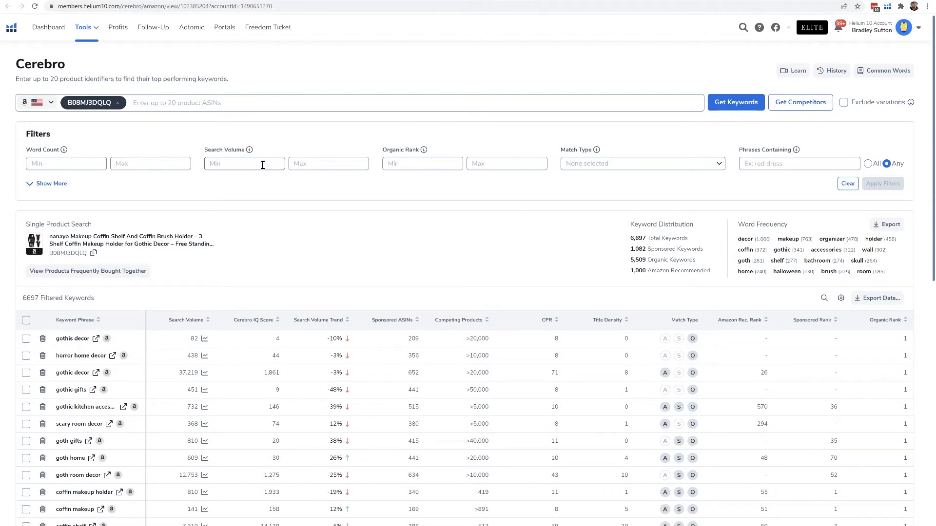
# Step: Filter Cerebro to search volume of at least 1000 and organic rank 1–10, leaving 34 keywords
pyautogui.click(255, 1)
pyautogui.click(241, 165)
pyautogui.write('1000')
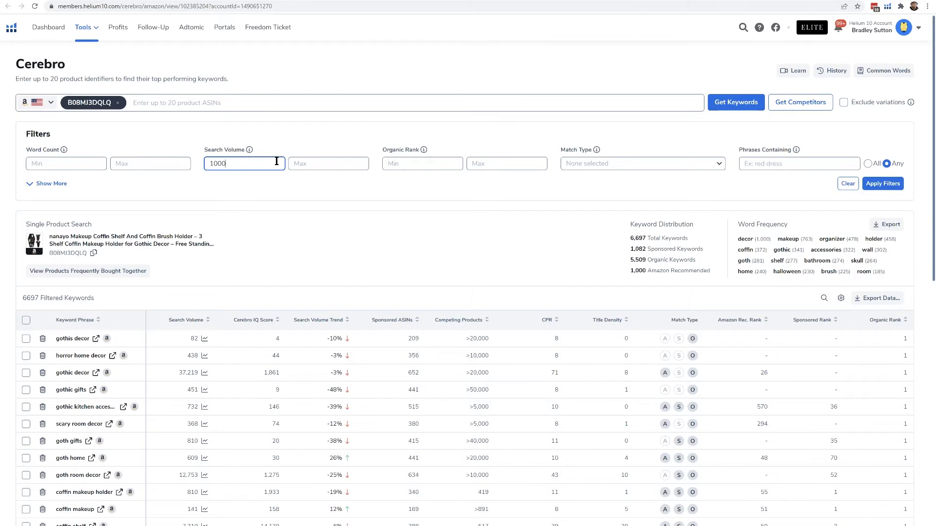
pyautogui.click(440, 165)
pyautogui.write('1')
pyautogui.press('Tab')
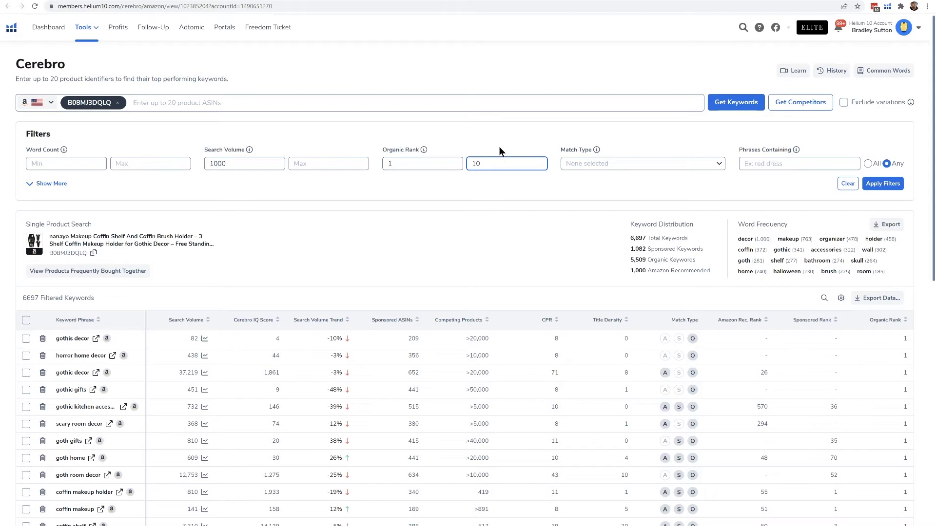
pyautogui.click(883, 184)
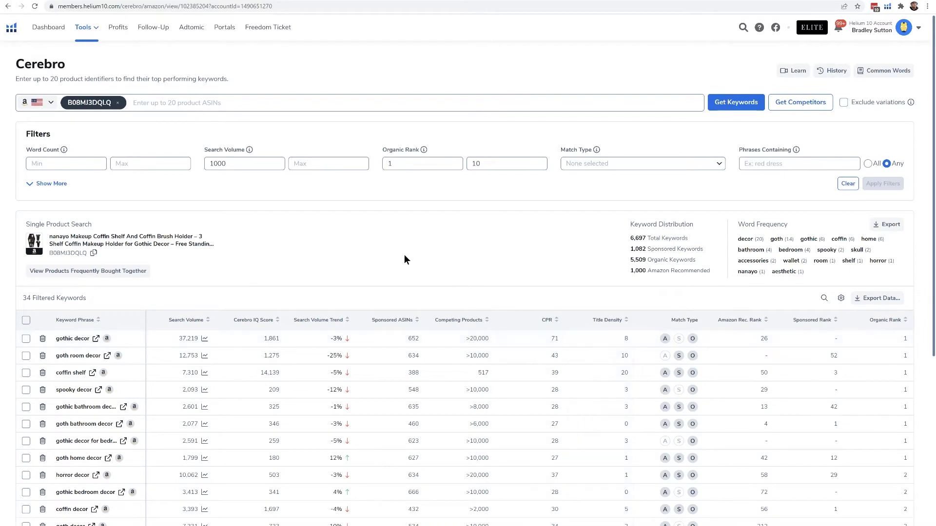
pyautogui.scroll(-1, 404, 255)
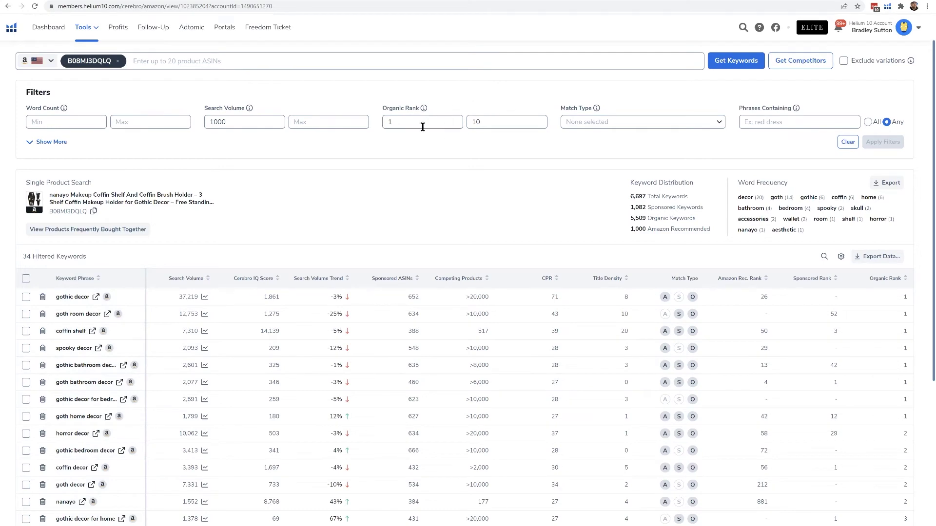
# Step: Select all 34 filtered keywords and copy them to the clipboard through Export Data
pyautogui.click(228, 125)
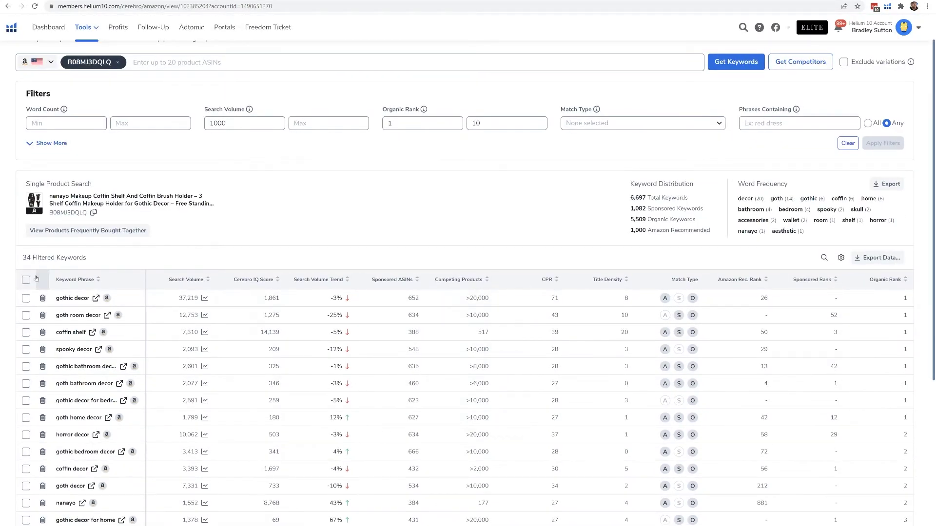
pyautogui.click(26, 280)
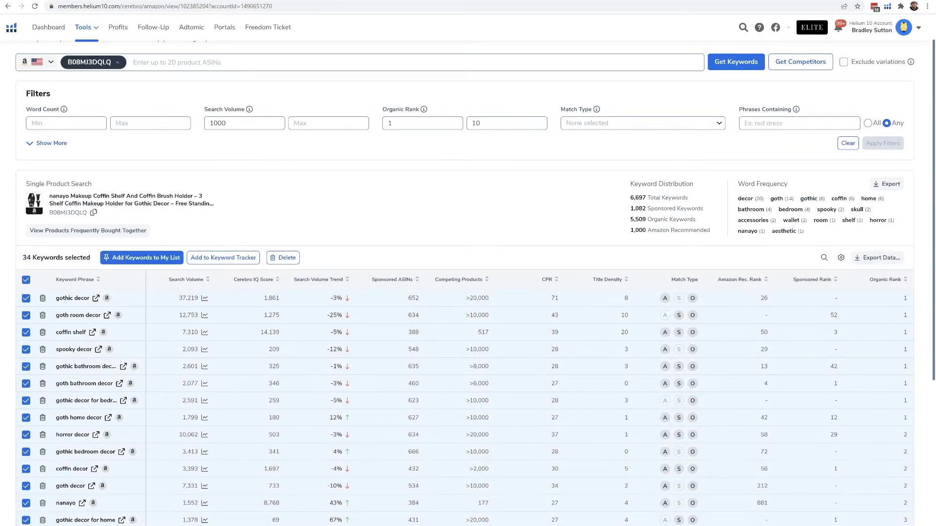
pyautogui.click(874, 260)
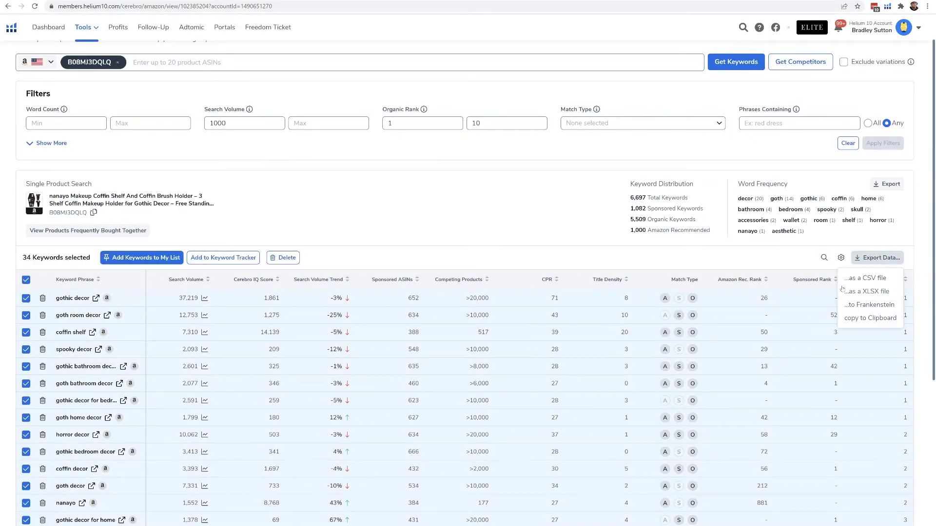
pyautogui.click(863, 319)
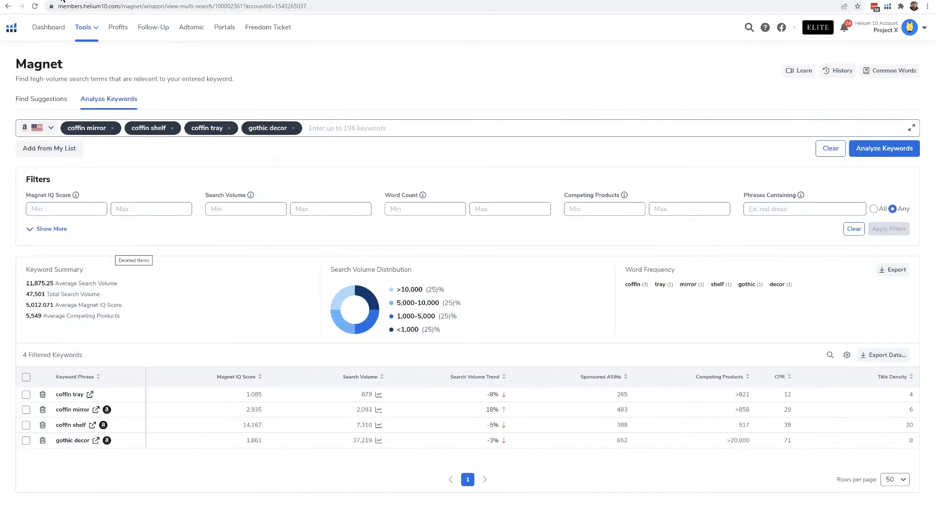
pyautogui.click(98, 28)
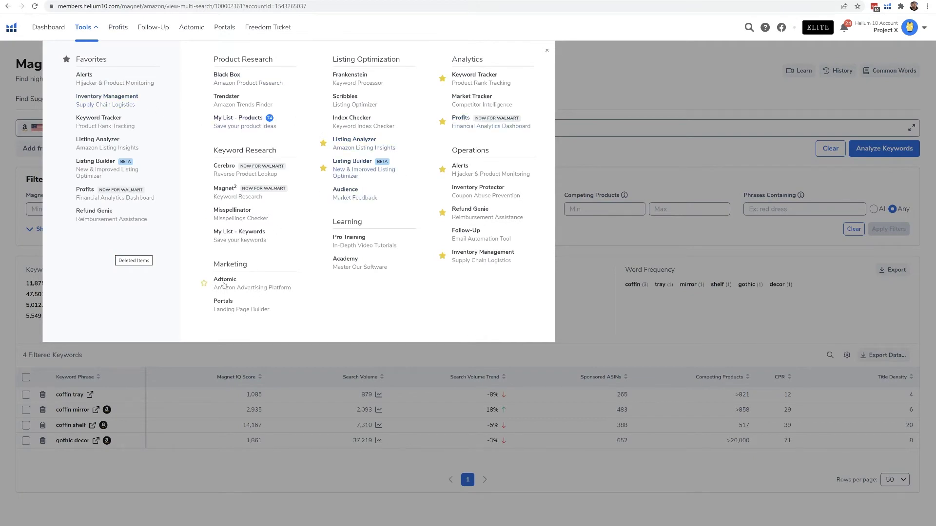
# Step: Paste the 34 copied keywords into Magnet's Analyze Keywords box and run the analysis
pyautogui.click(225, 190)
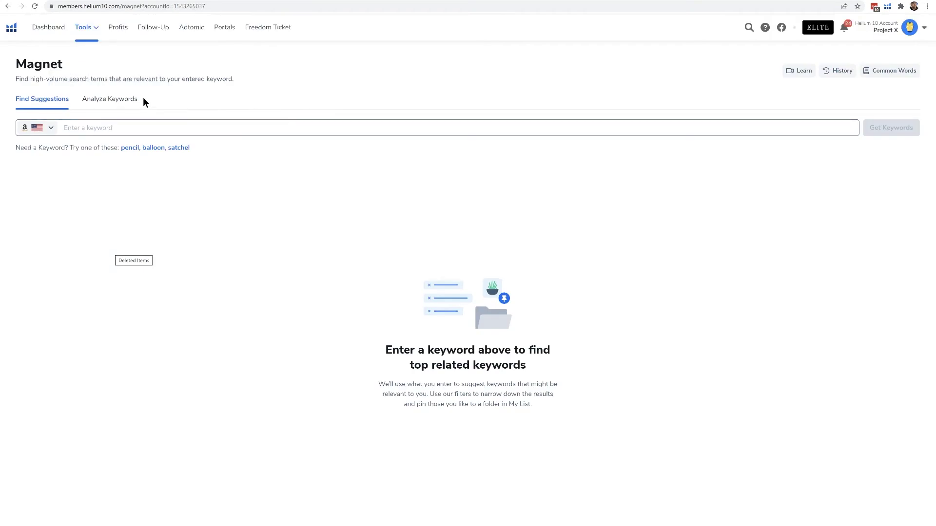
pyautogui.click(129, 103)
pyautogui.click(150, 128)
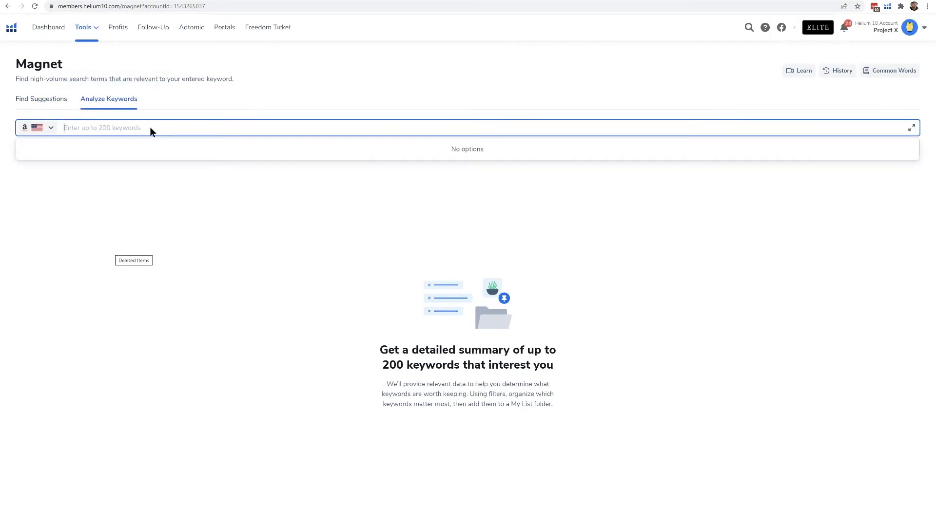
pyautogui.hotkey('ctrl', 'v')
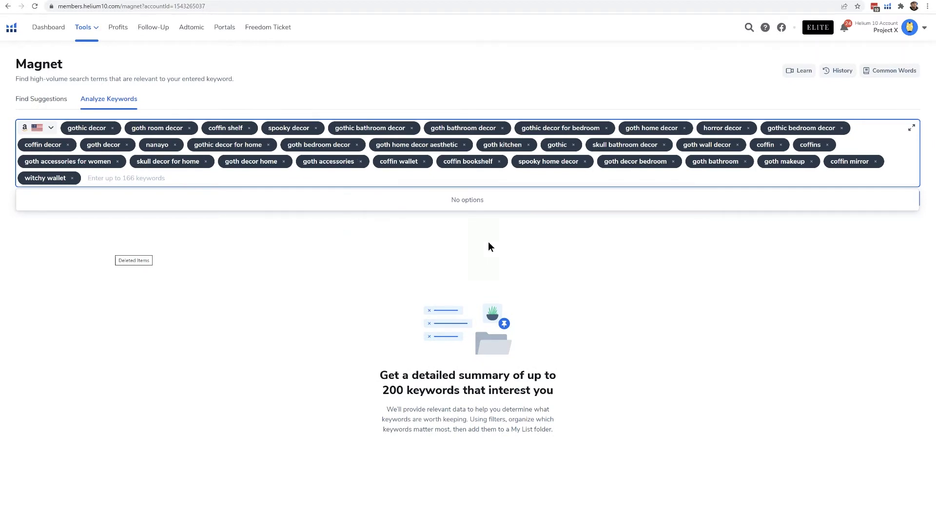
pyautogui.click(759, 282)
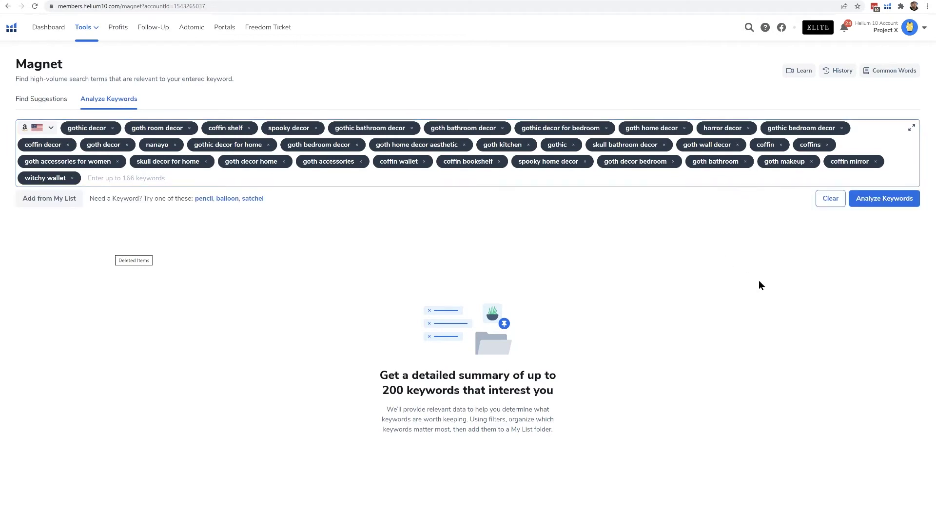
pyautogui.click(882, 200)
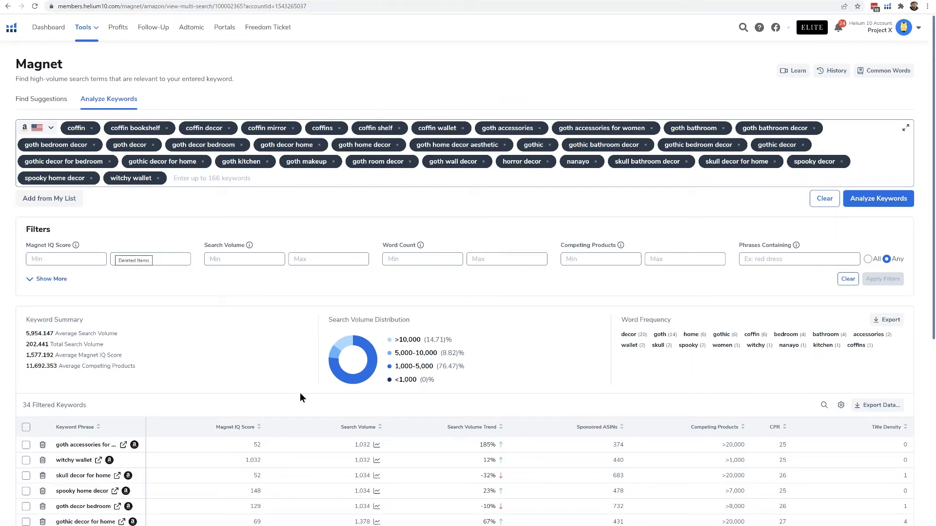
# Step: Highlight the 202,441 Total Search Volume figure in the Keyword Summary, then zoom the page out
pyautogui.scroll(-3, 322, 441)
pyautogui.scroll(-5, 341, 443)
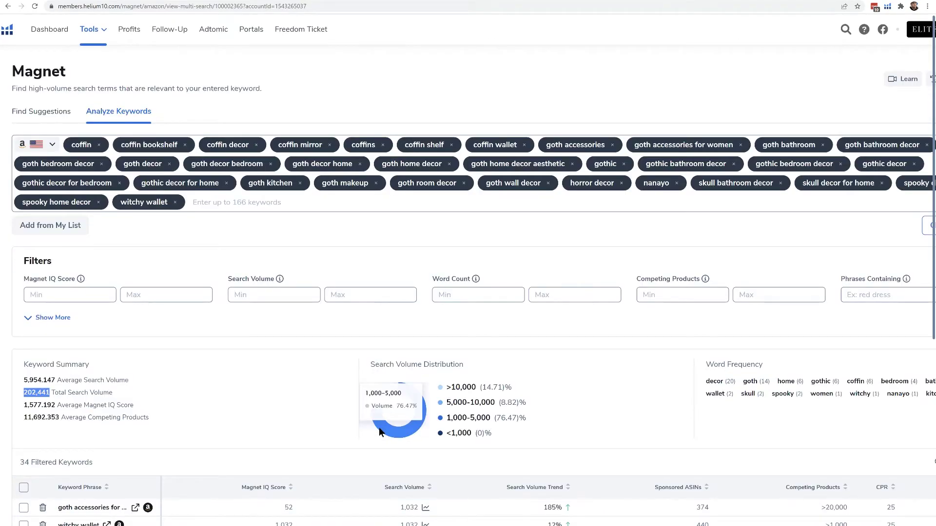
pyautogui.scroll(5, 378, 427)
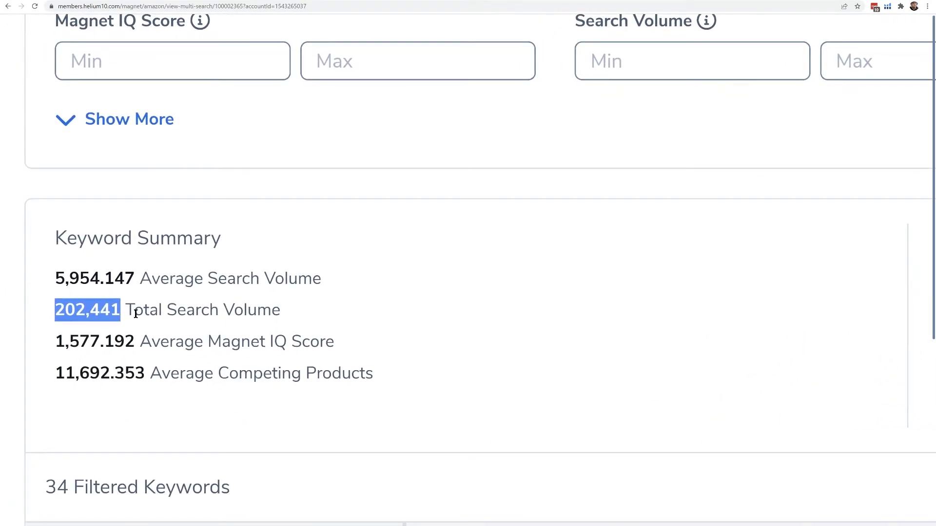
pyautogui.click(211, 312)
pyautogui.moveTo(294, 312); pyautogui.dragTo(53, 316)
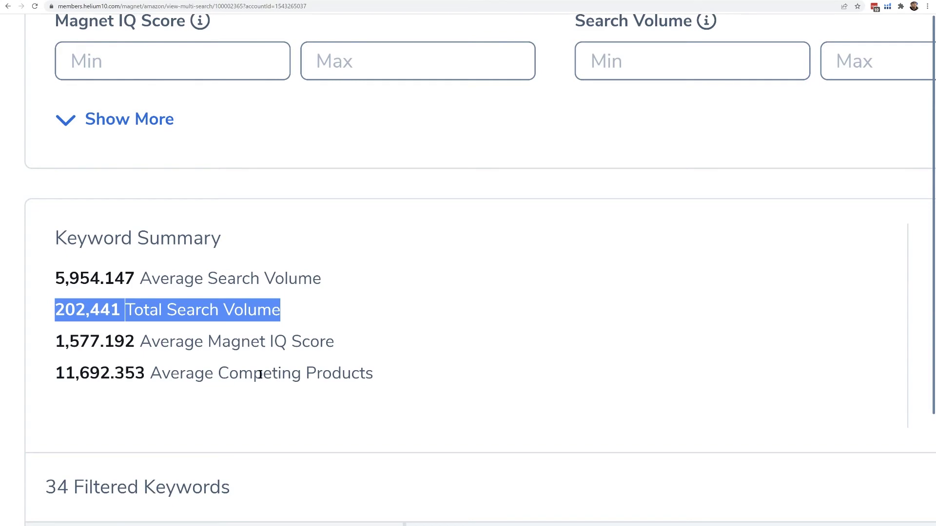
pyautogui.hotkey('ctrl', '-')
pyautogui.hotkey('ctrl', '-')
pyautogui.hotkey('ctrl', '-')
pyautogui.hotkey('ctrl', '-')
pyautogui.hotkey('ctrl', '-')
pyautogui.hotkey('ctrl', '-')
pyautogui.hotkey('ctrl', '-')
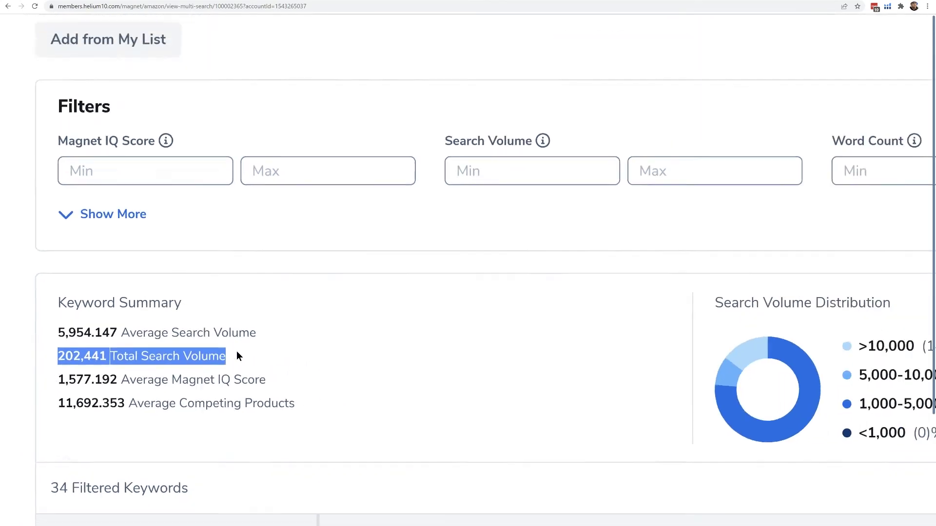
pyautogui.hotkey('ctrl', '-')
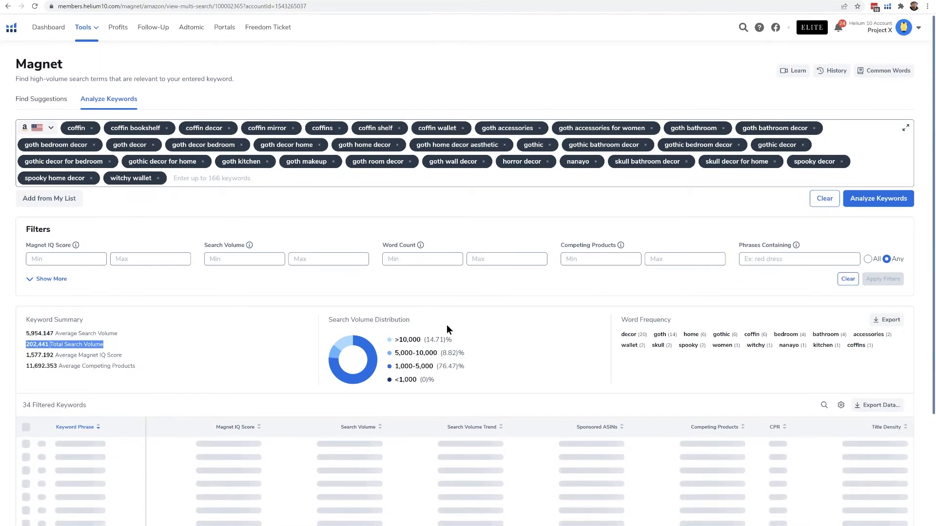